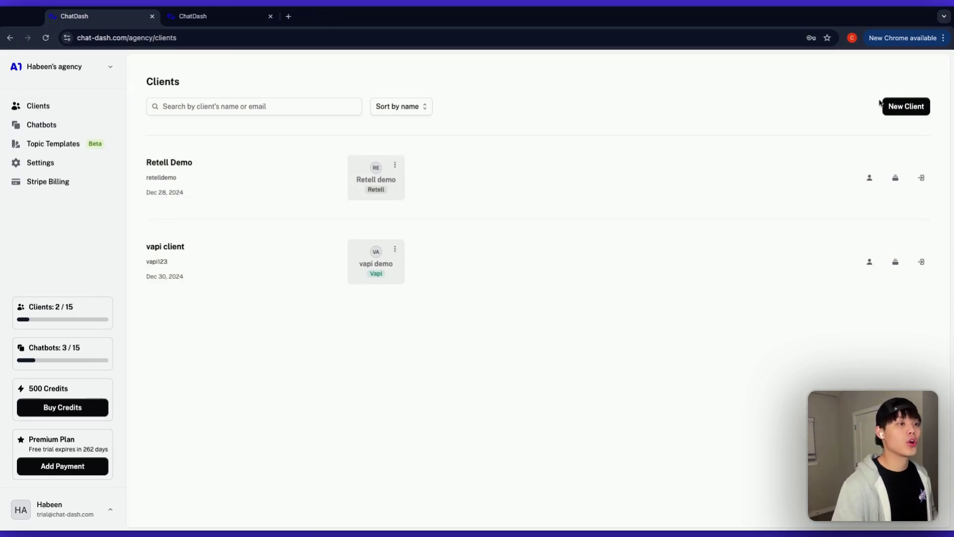
- Create client 'n8n client' with login ID n8nclient and a matching confirmed password
left_click(908, 113)
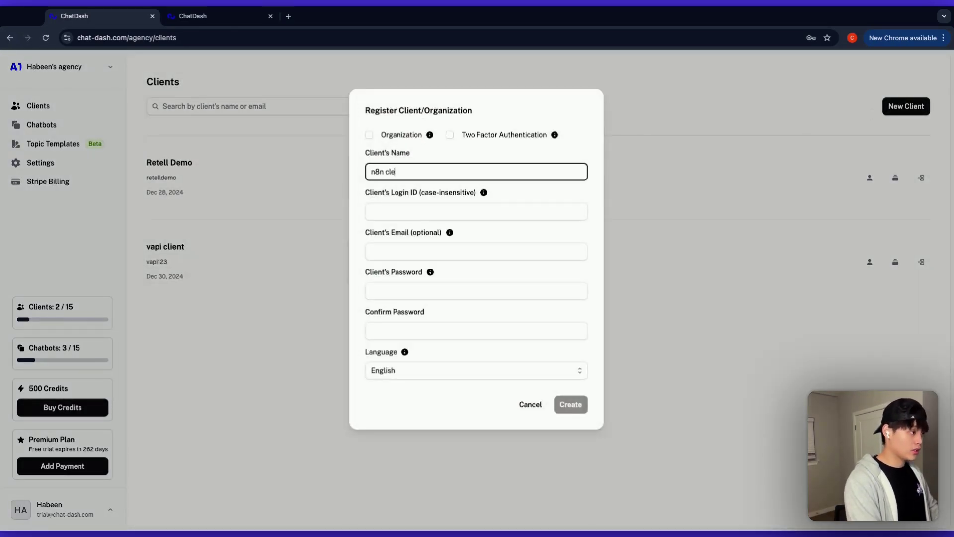
type("n8n client")
key("Tab")
type("n8nclient")
left_click(476, 290)
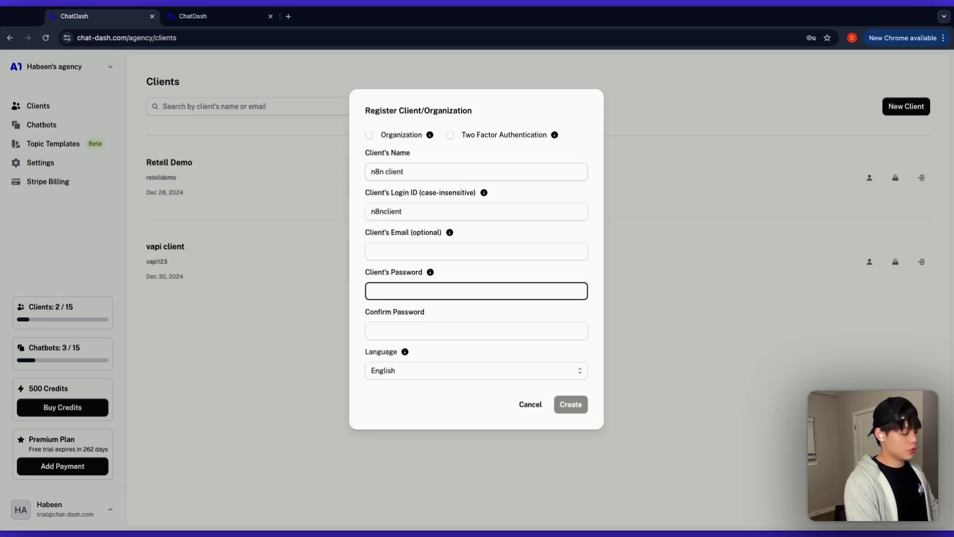
type("n")
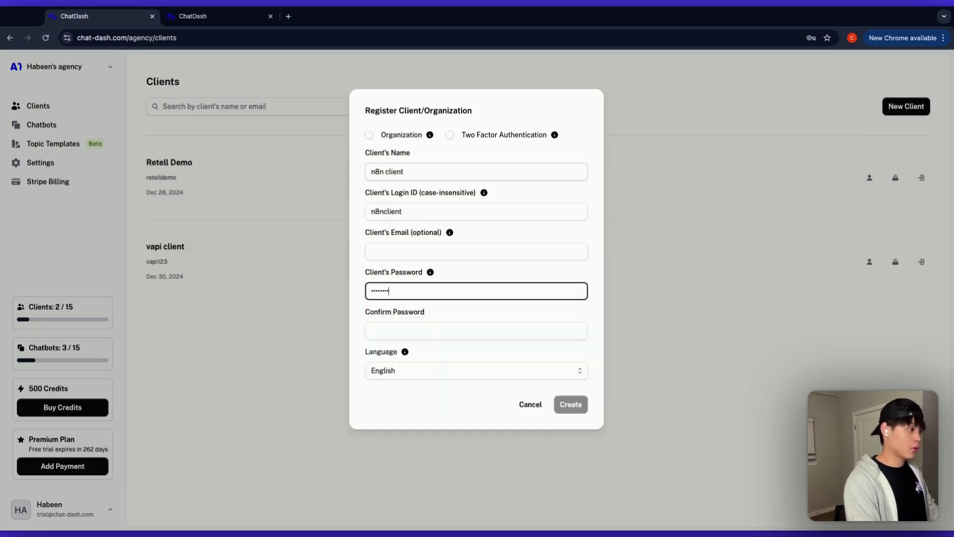
key("Tab")
key("super+v")
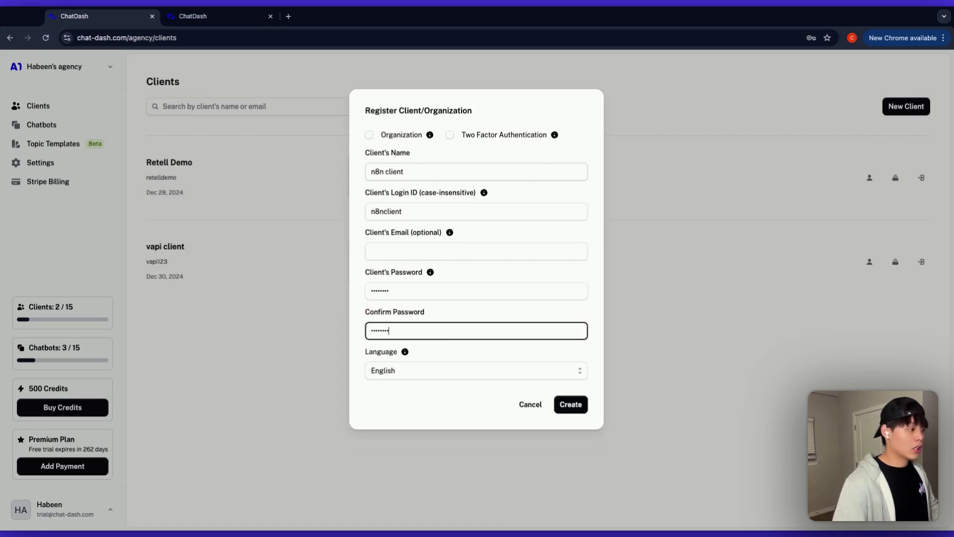
left_click(431, 373)
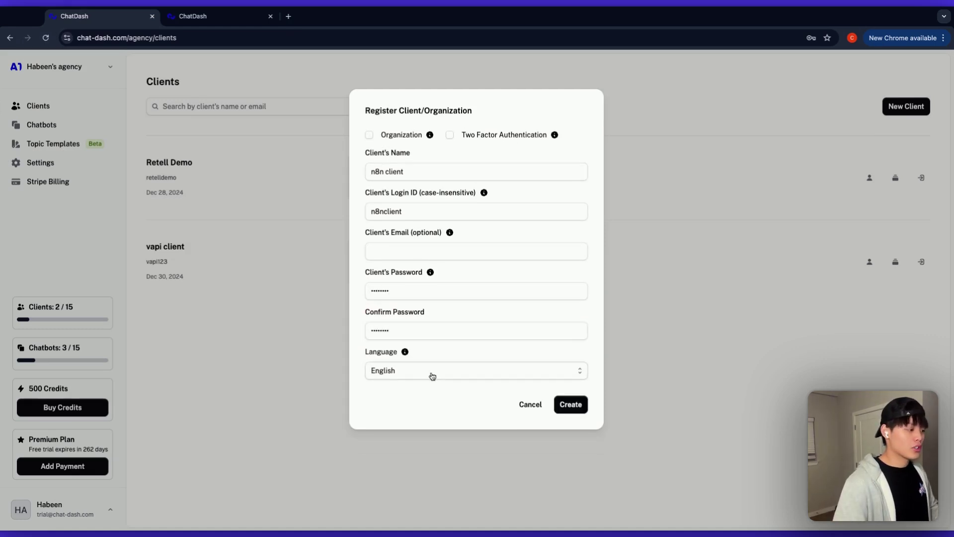
left_click(571, 404)
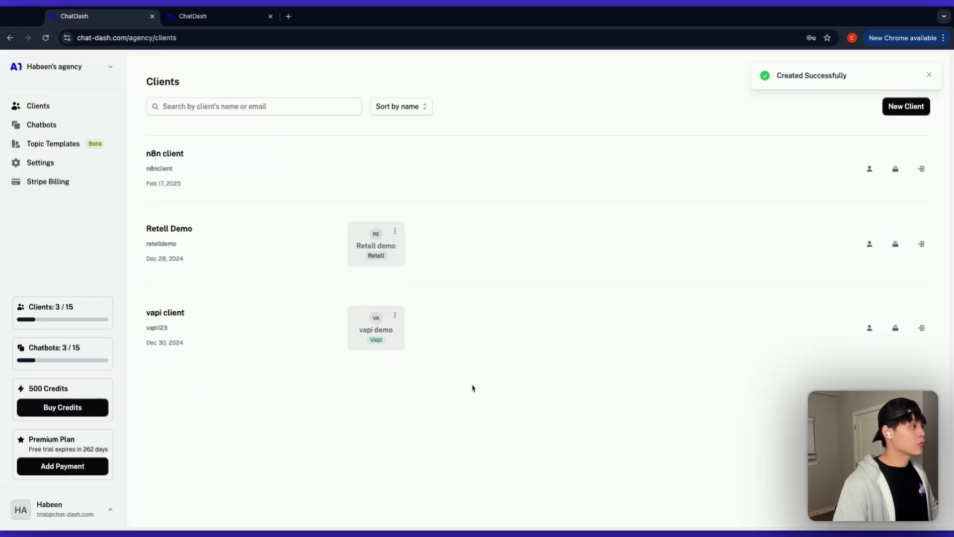
triple_click(220, 190)
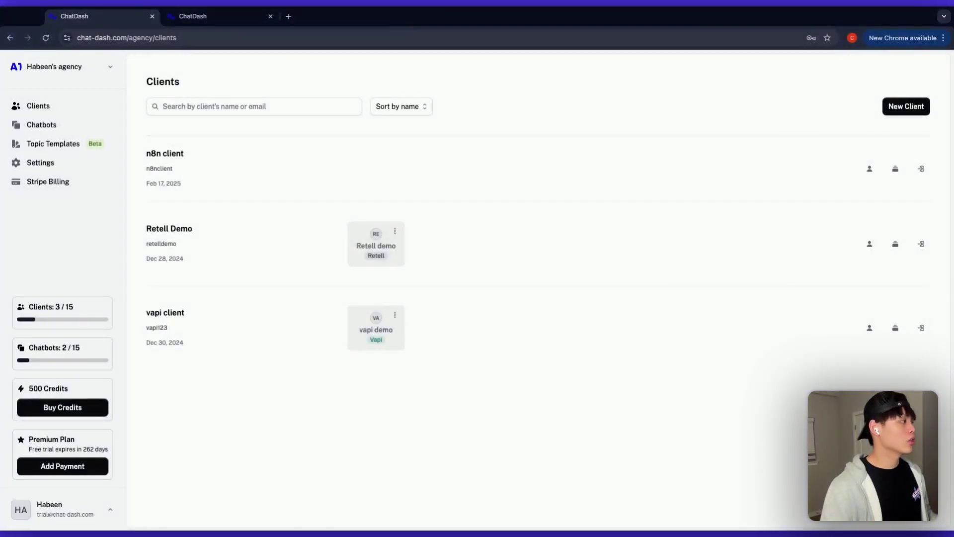
- Start a new n8n-platform chatbot named 'n8n support bot' from the Chatbots page
left_click(101, 130)
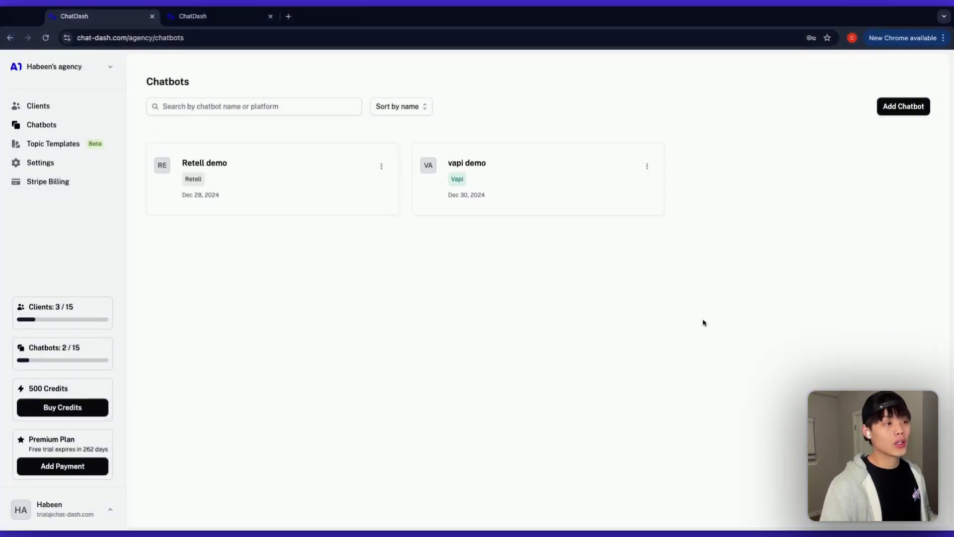
left_click(885, 106)
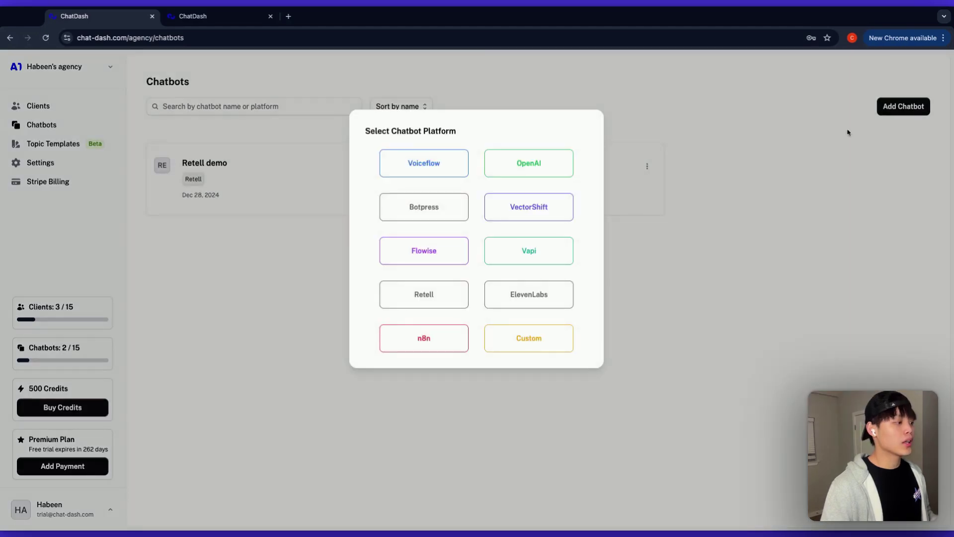
left_click(435, 346)
left_click(441, 192)
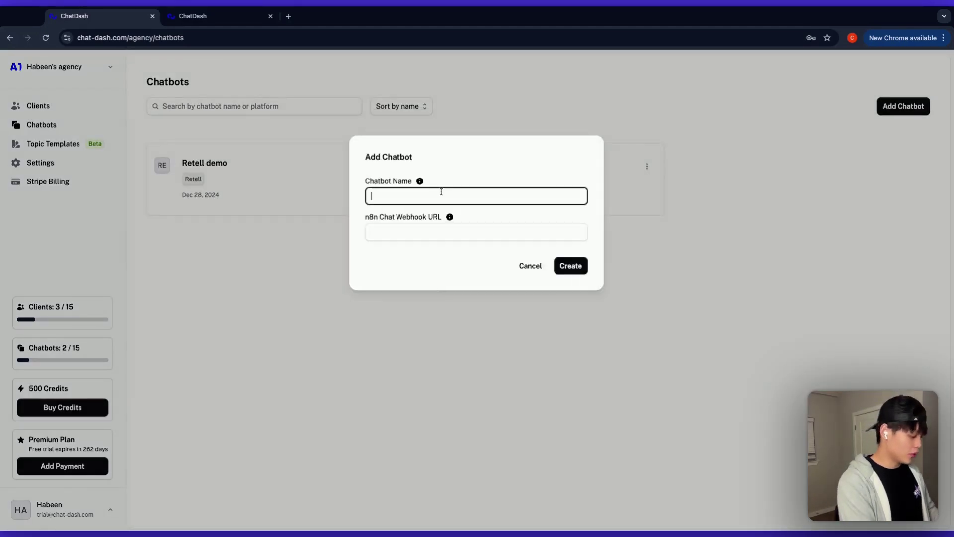
type("n8n support bot")
mouse_move(452, 221)
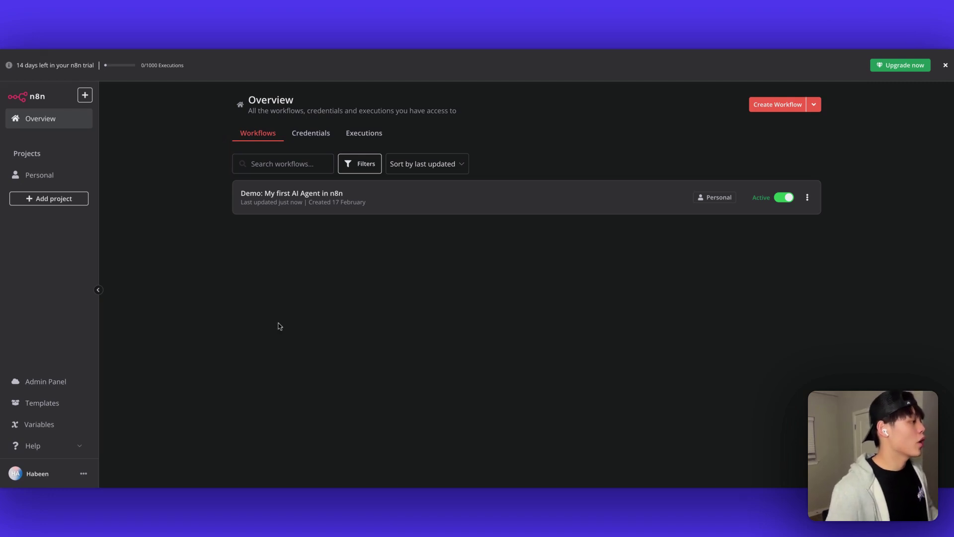
- Copy the Chat URL from the 'Demo: My first AI Agent in n8n' workflow's chat trigger node
left_click_drag(289, 243, 225, 201)
left_click(238, 227)
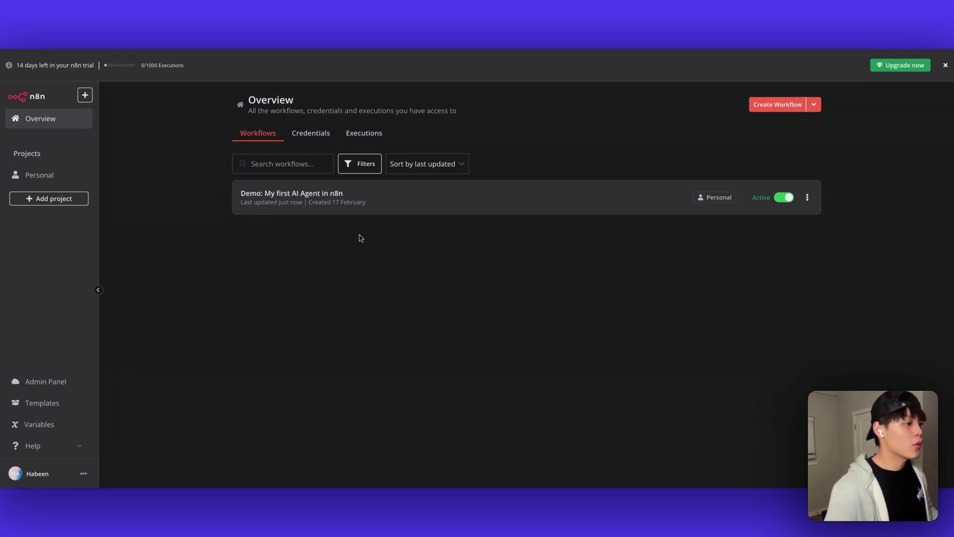
left_click(432, 199)
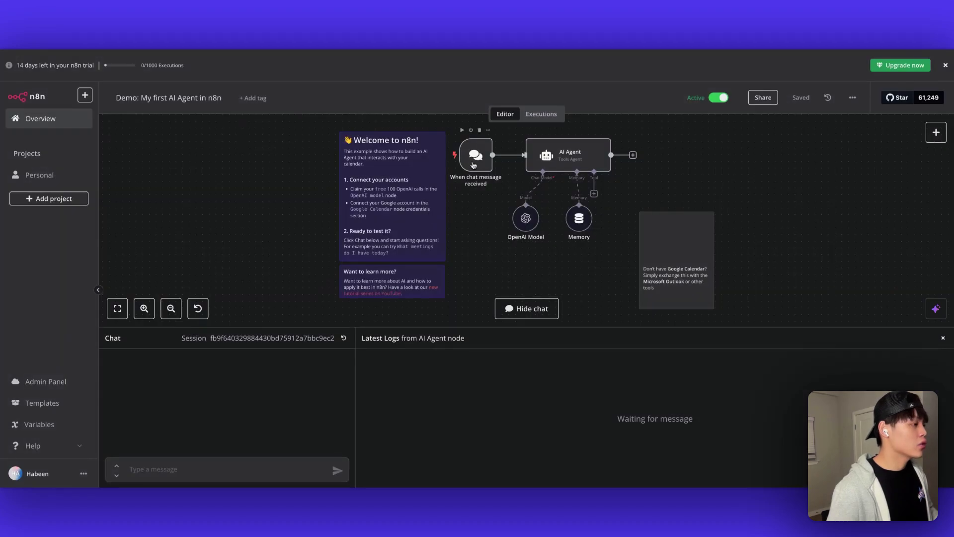
left_click(474, 164)
double_click(474, 163)
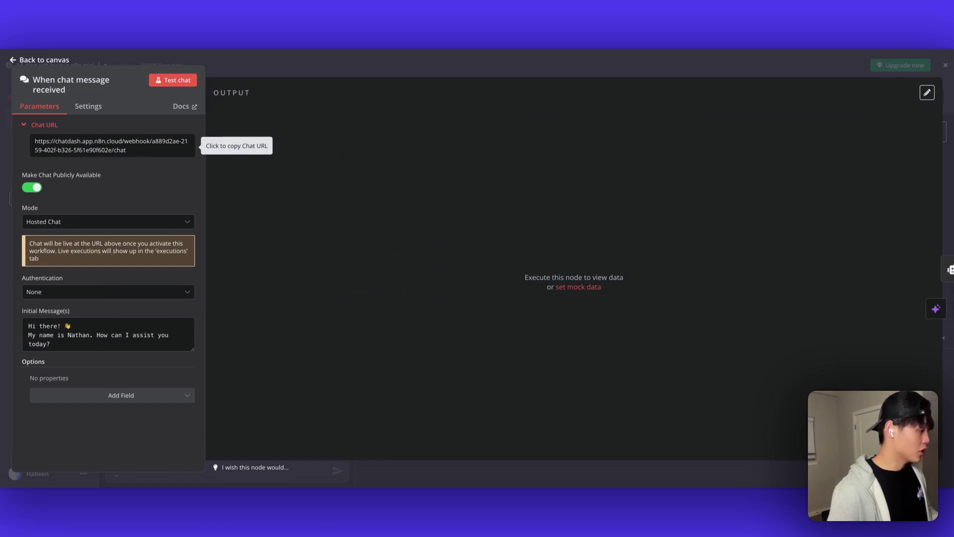
left_click(112, 145)
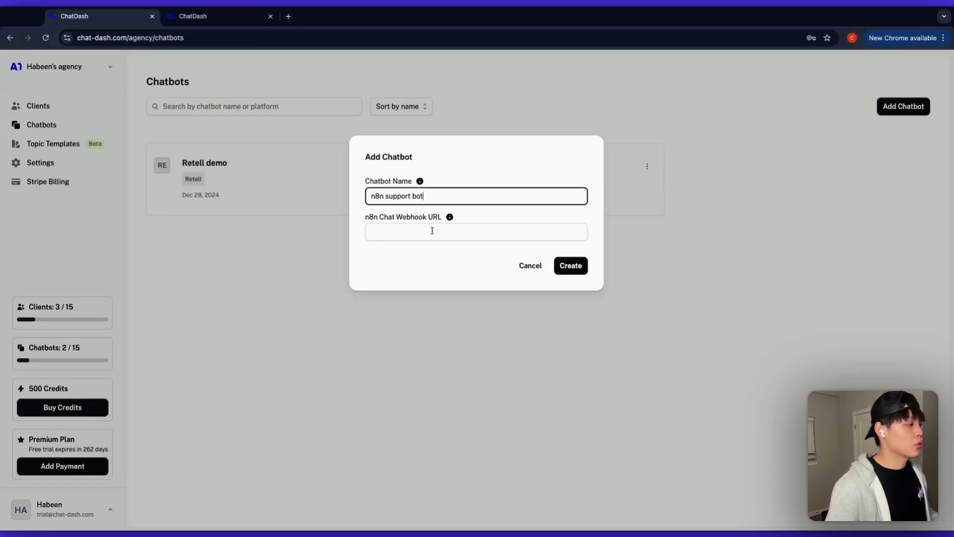
- Paste the copied URL as the n8n Chat Webhook URL and create the chatbot
left_click(432, 231)
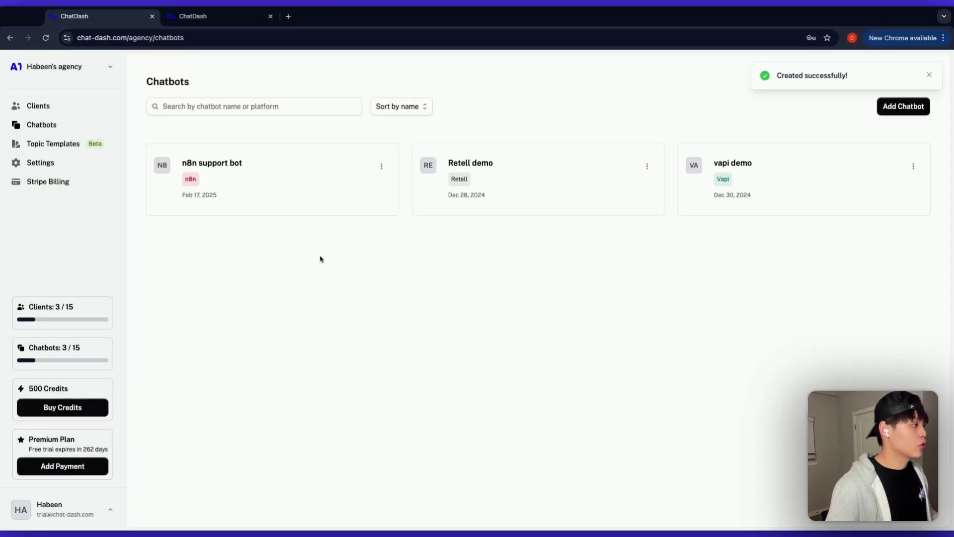
left_click_drag(319, 257, 262, 245)
left_click(285, 260)
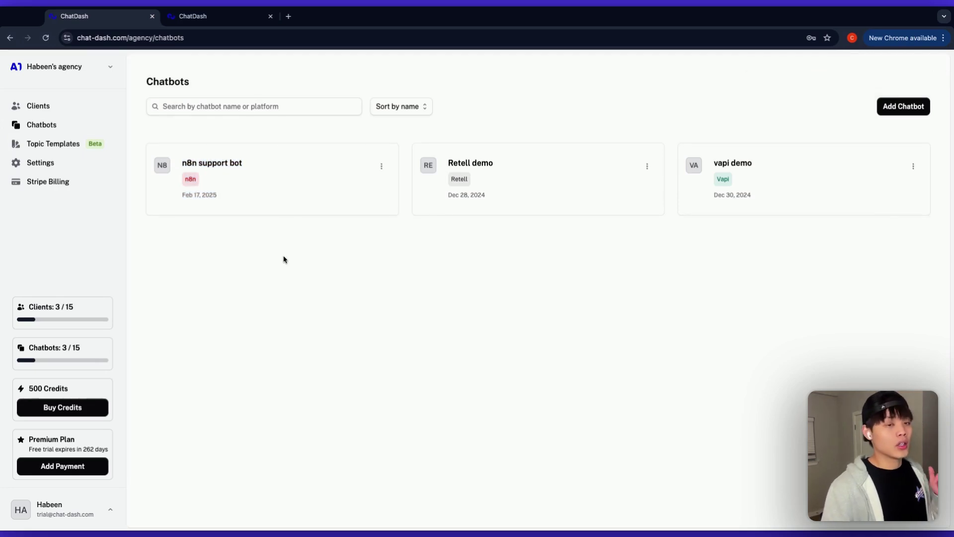
- Assign n8n support bot as a project to n8n client
left_click(77, 111)
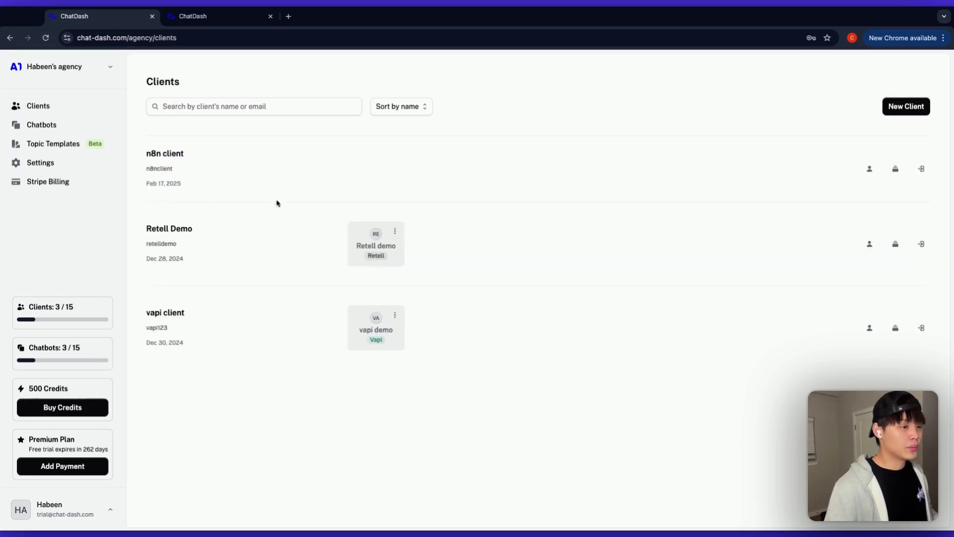
left_click(896, 170)
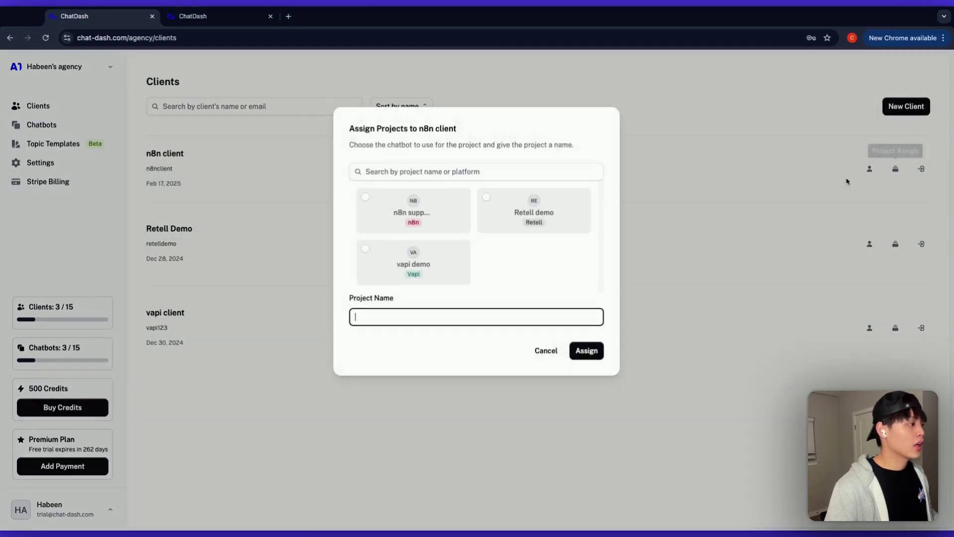
left_click(365, 197)
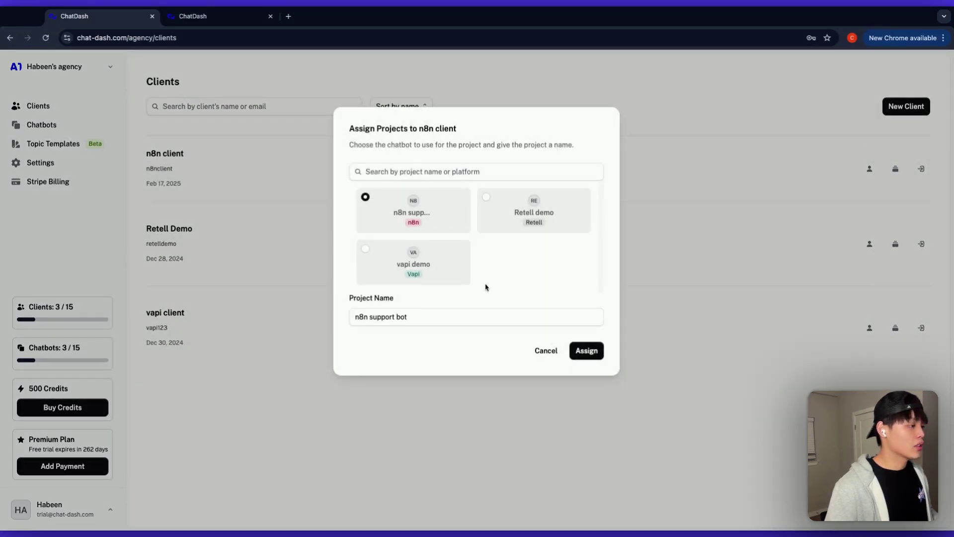
left_click(587, 351)
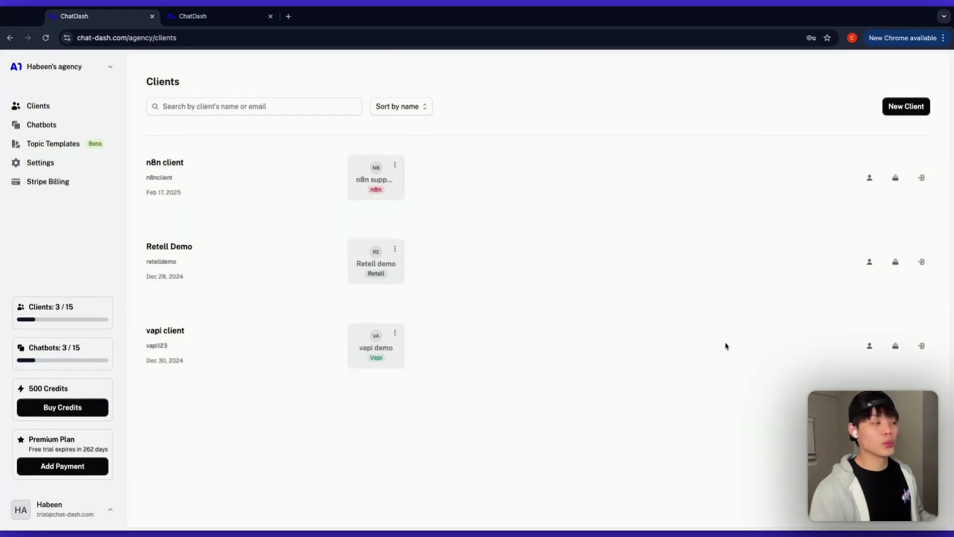
- Enable Live Agent in the n8n support bot project's settings and save
left_click(400, 169)
left_click(354, 187)
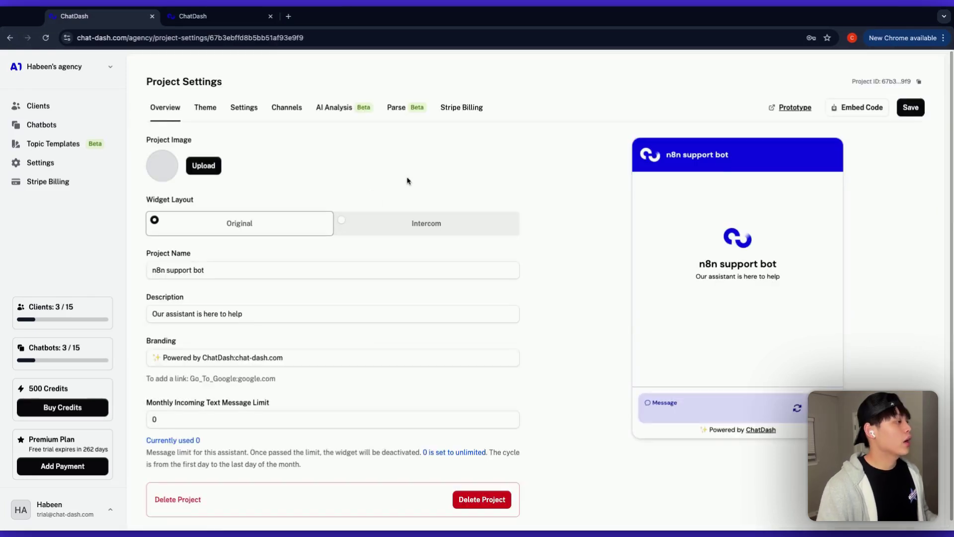
left_click(238, 115)
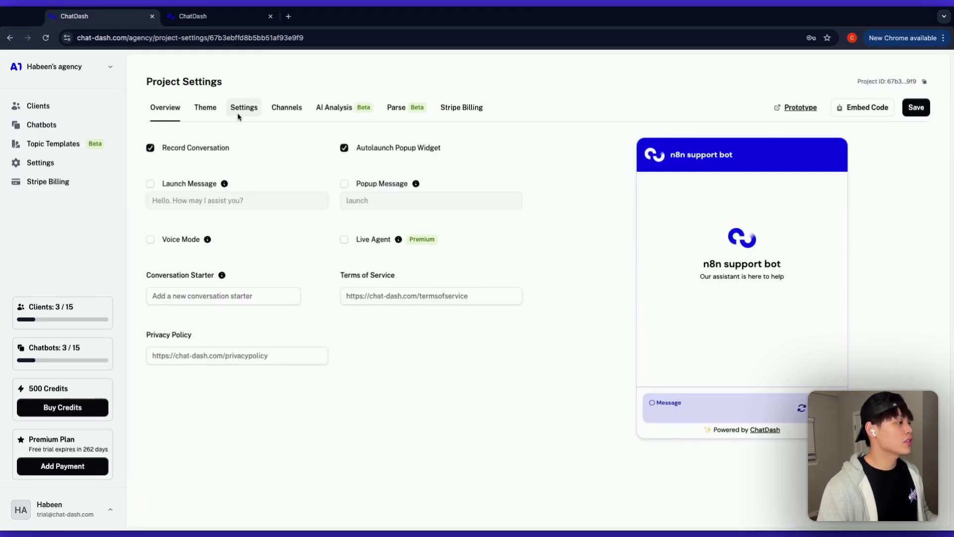
left_click(345, 240)
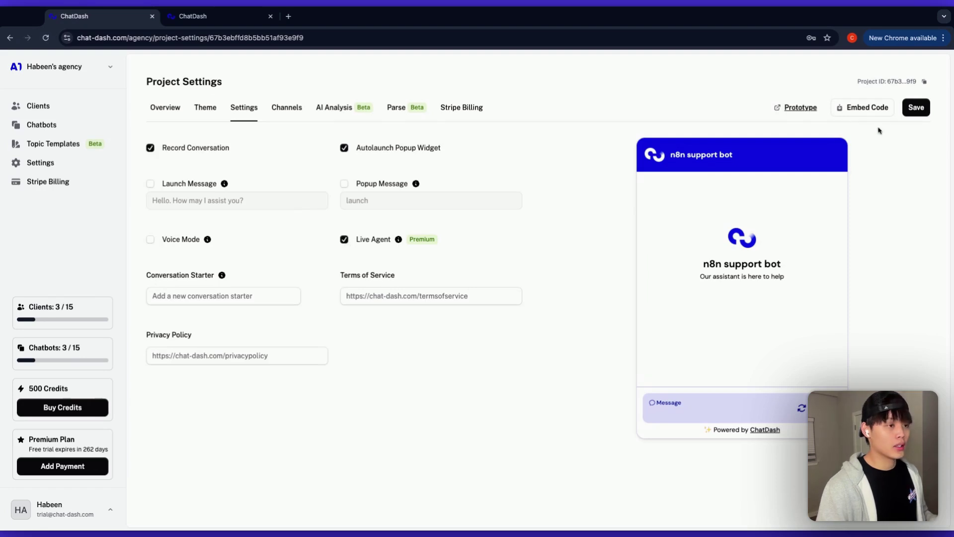
left_click(924, 111)
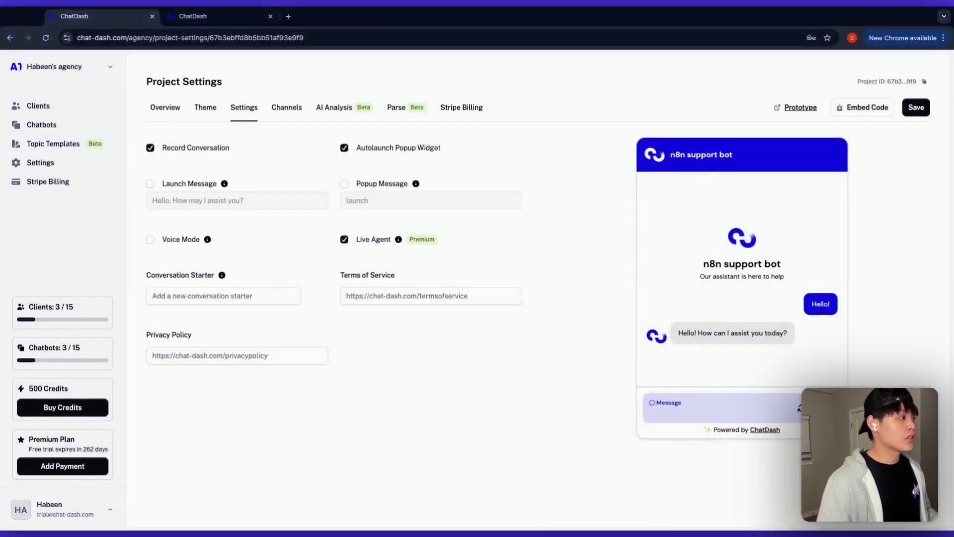
- Preview the bot's prototype chat page, then open n8n client's Edit Client Information dialog
left_click(786, 108)
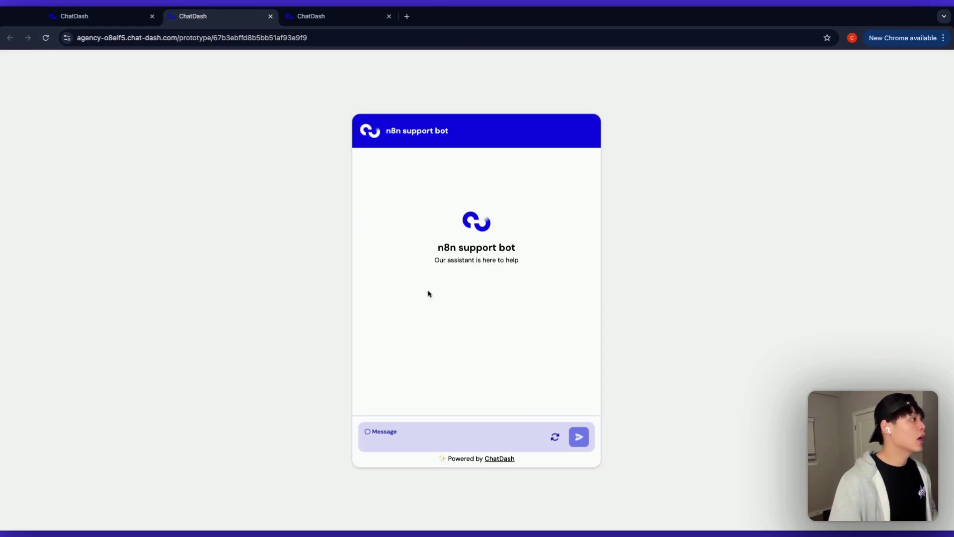
left_click(128, 17)
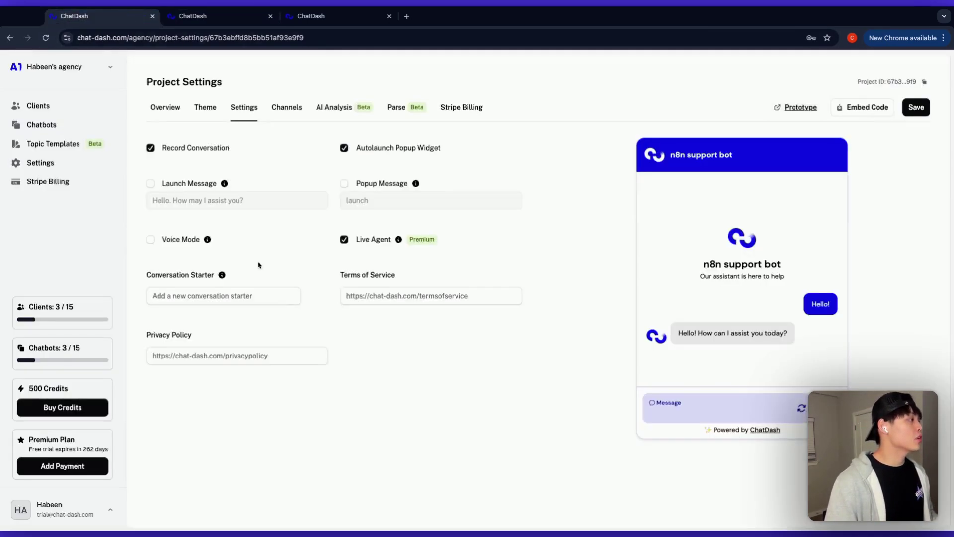
left_click(31, 106)
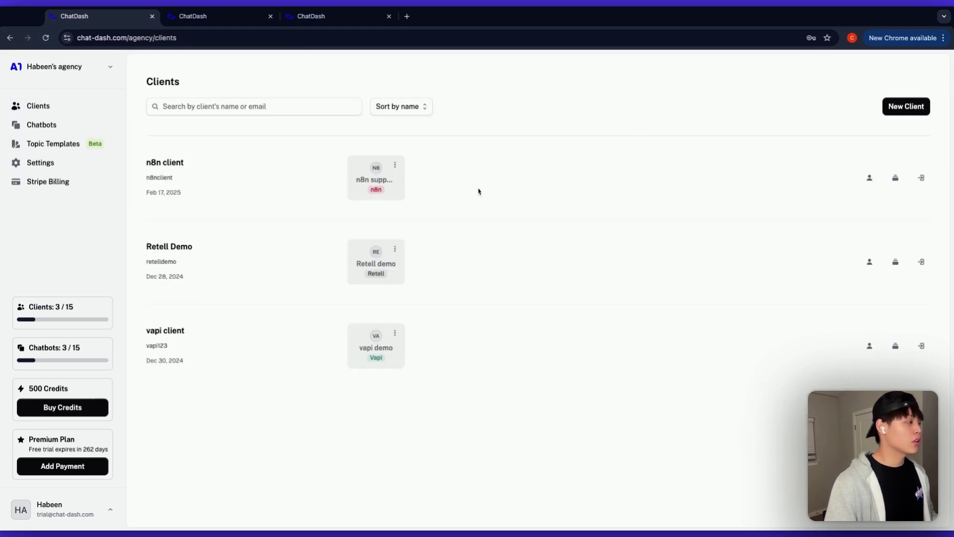
left_click(395, 164)
left_click(869, 177)
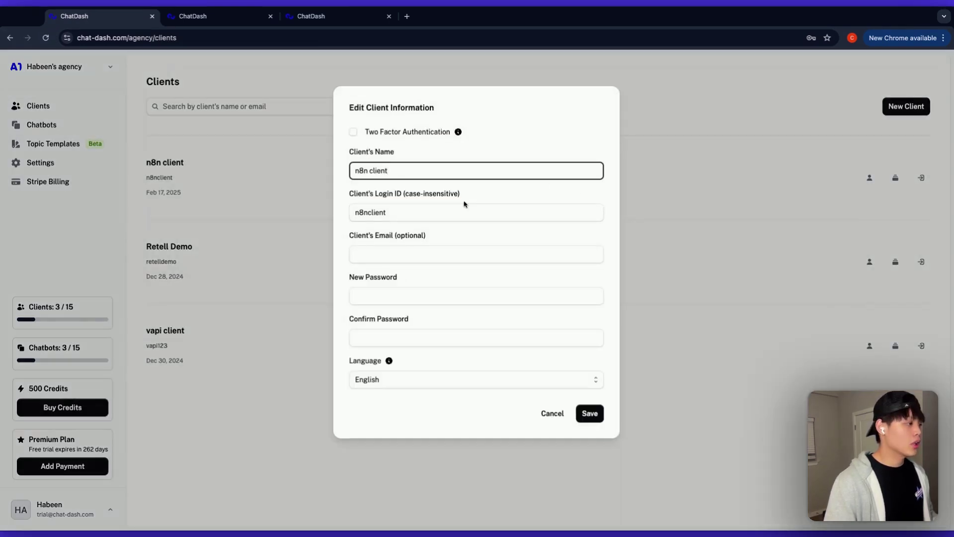
- Copy n8n client's login ID and log out of the agency account
double_click(425, 213)
left_click(740, 203)
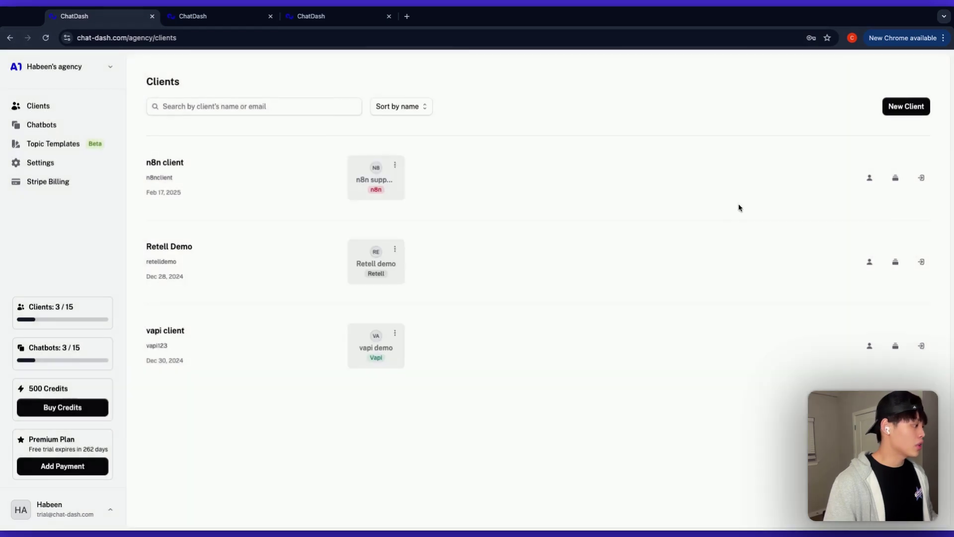
left_click(65, 509)
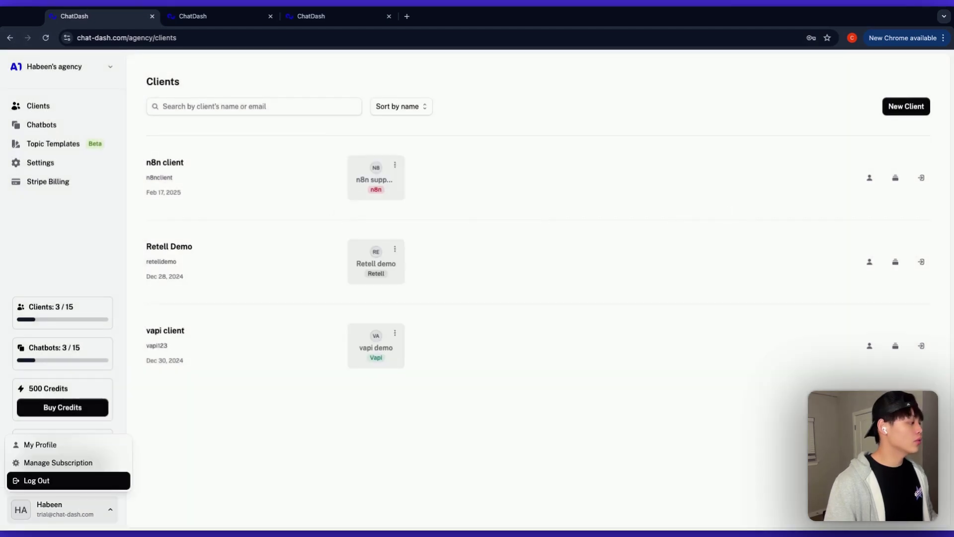
left_click(36, 480)
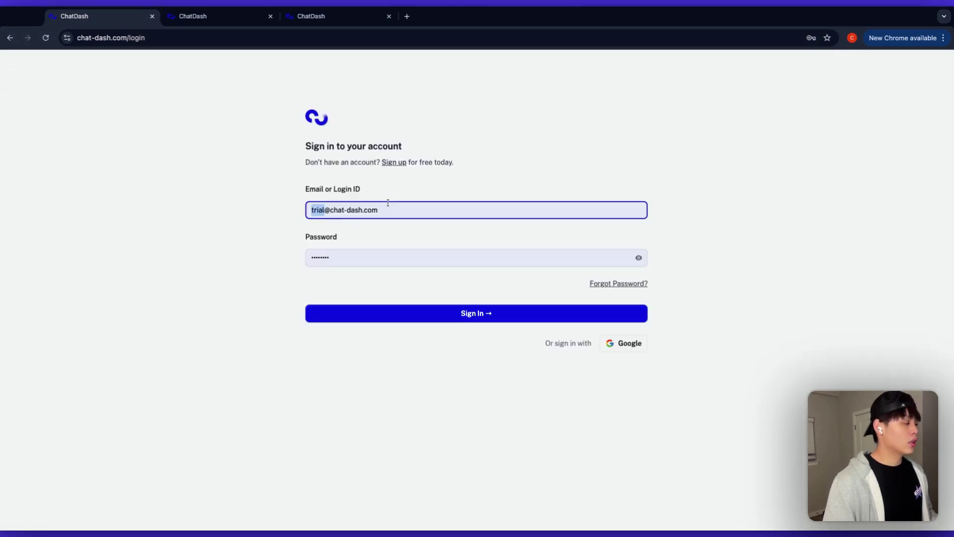
- Sign in as n8n client using its login ID and password
key("ctrl+a")
key("ctrl+v")
double_click(341, 264)
key("ctrl+v")
key("Return")
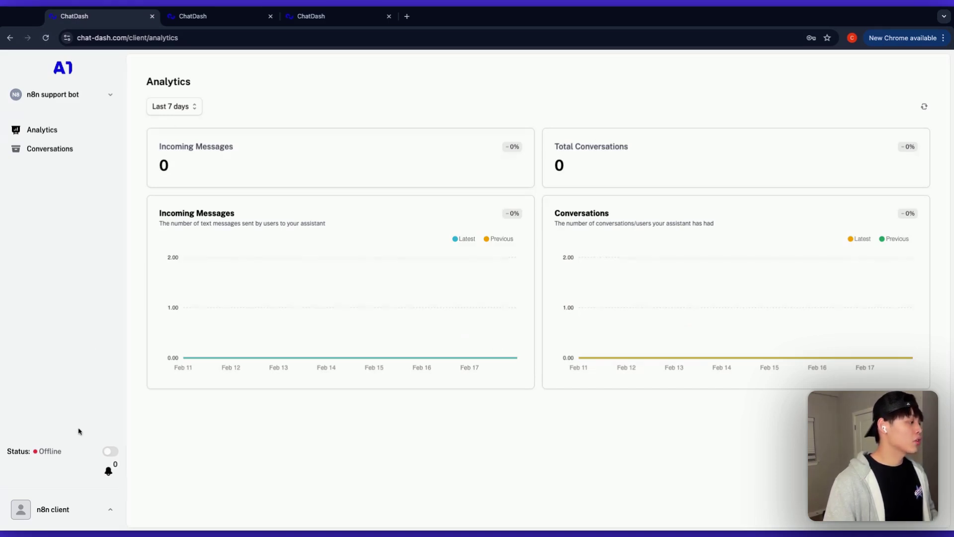
- Set the client's status to Online and bring up the chat widget preview
left_click(107, 453)
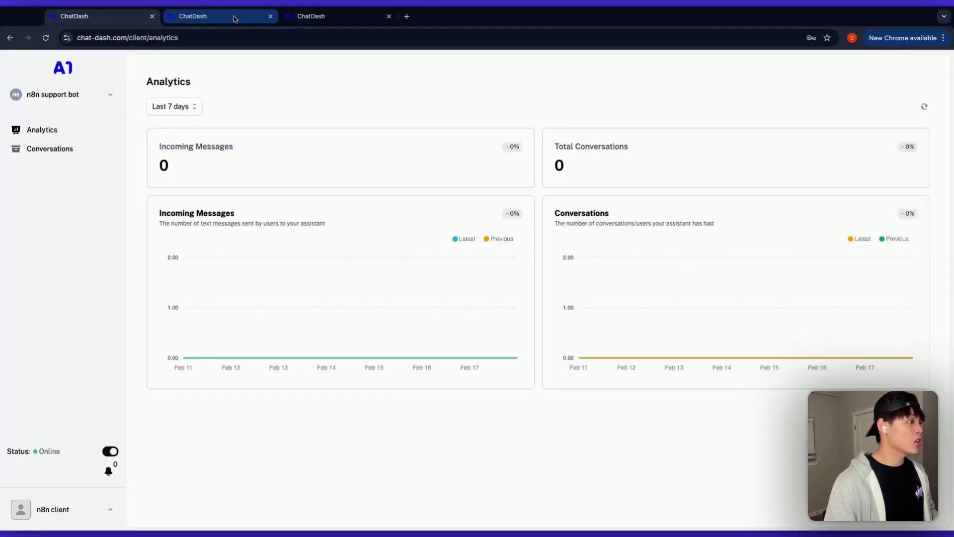
left_click(219, 15)
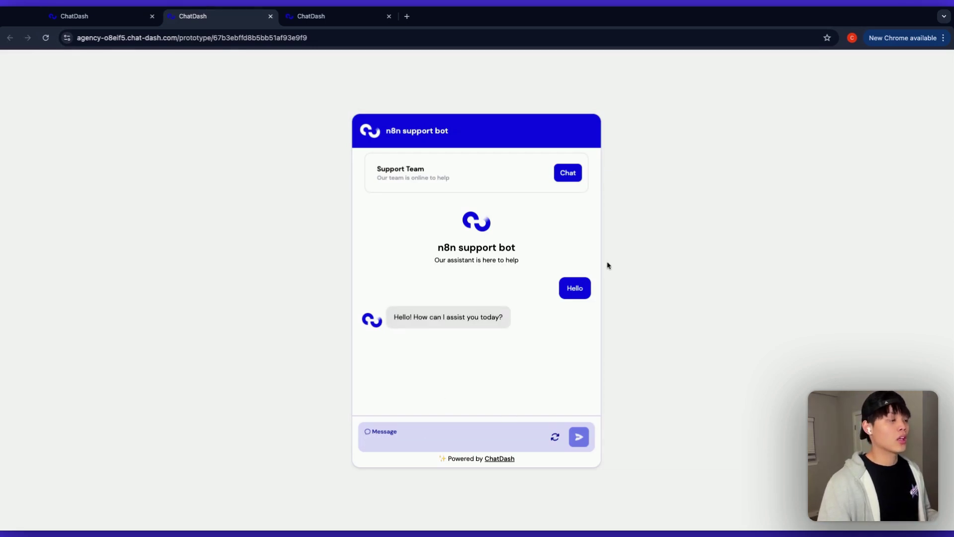
- Request a live agent from the widget, review the notification, and open Conversations
left_click(570, 175)
key("ctrl+1")
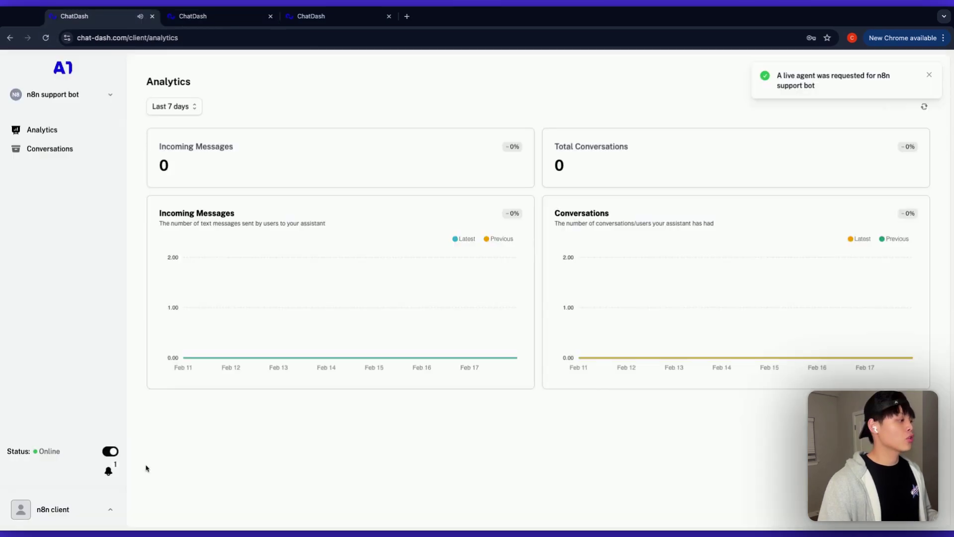
left_click(108, 471)
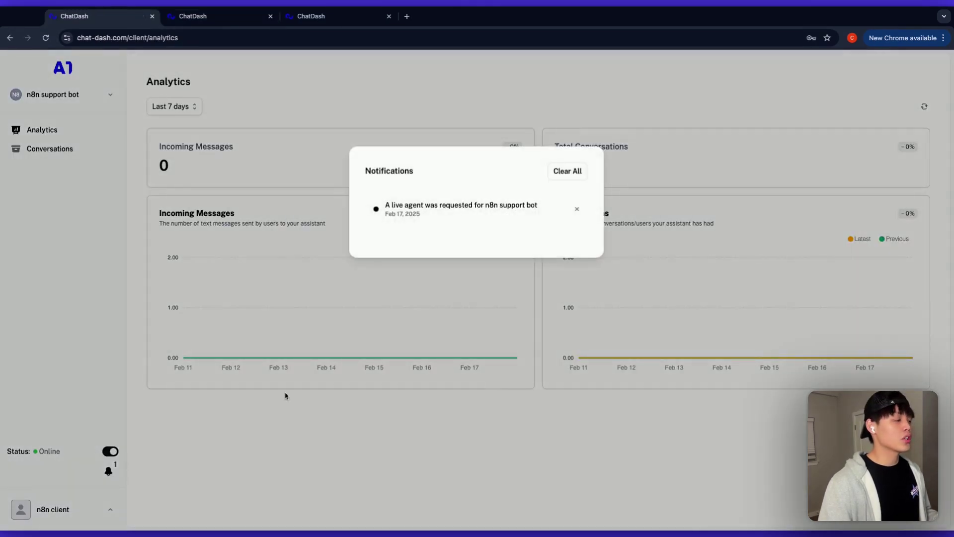
left_click_drag(429, 234, 444, 234)
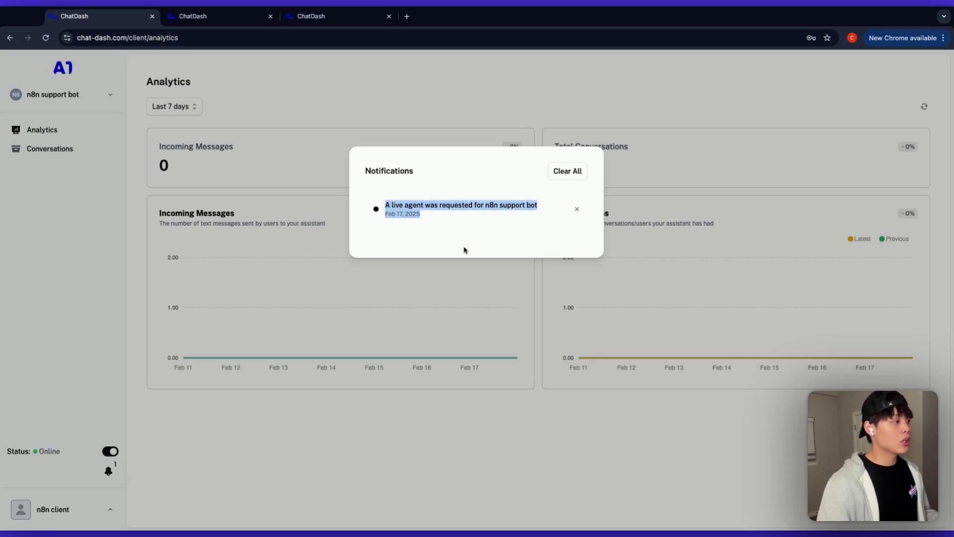
left_click(476, 271)
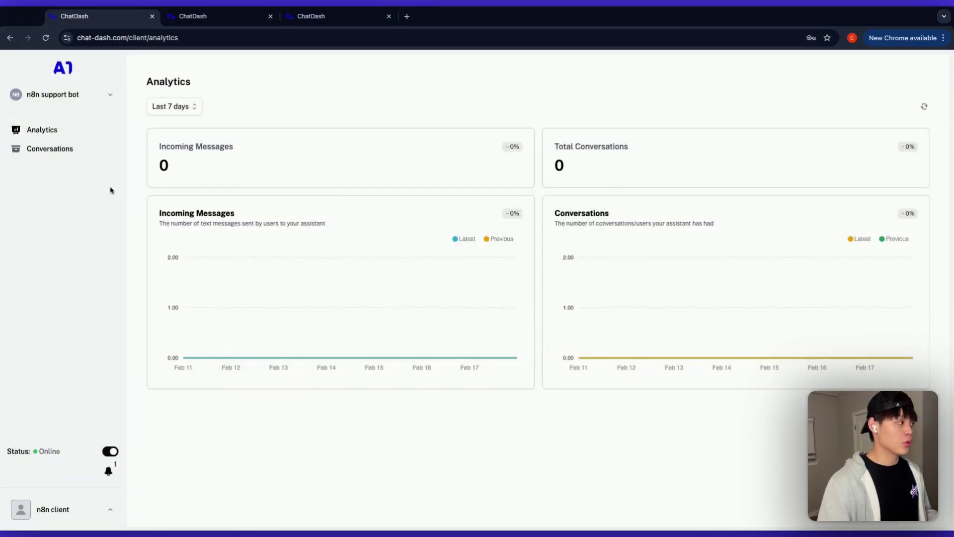
left_click(90, 156)
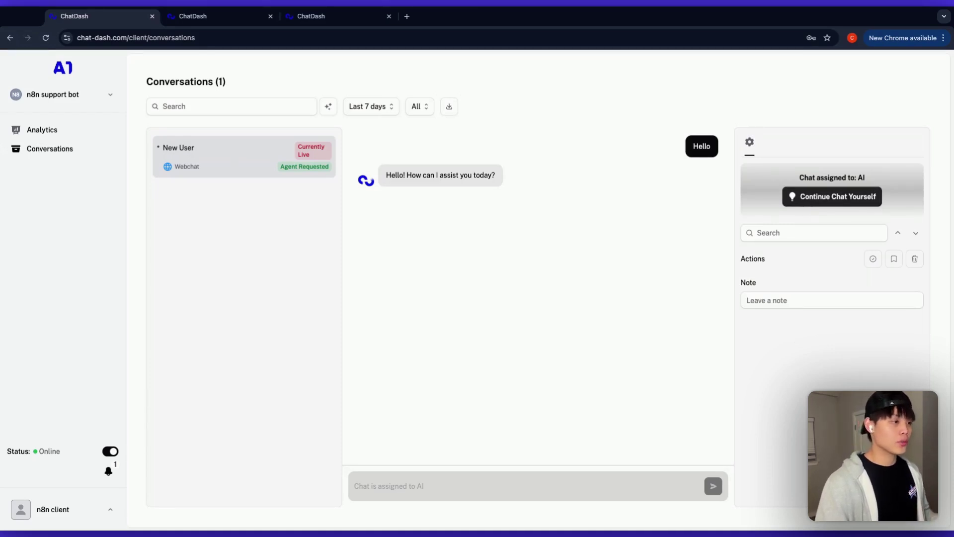
- Take over the New User chat and send 'Hey this is human', confirming it in the widget
left_click(832, 196)
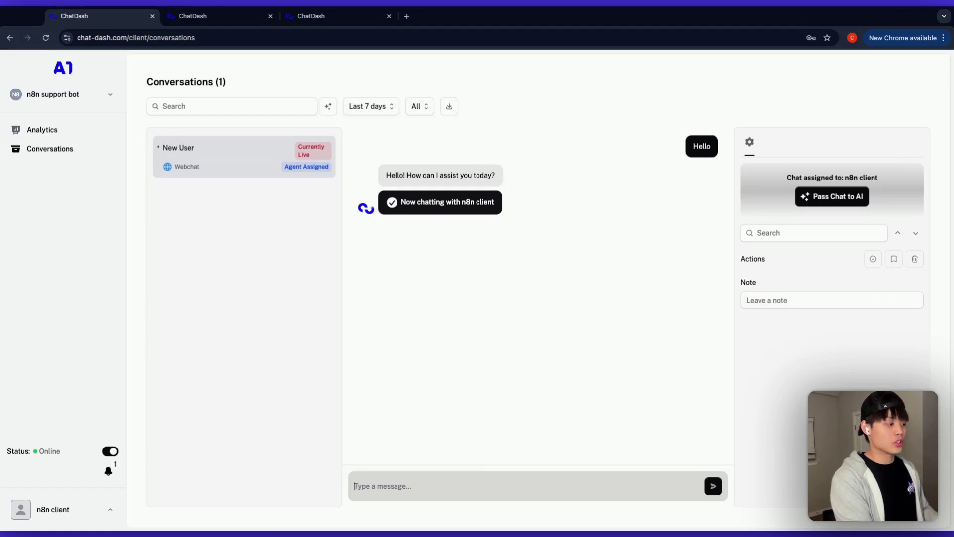
type("Hey this is human")
key("Return")
left_click(318, 15)
left_click_drag(454, 370, 390, 371)
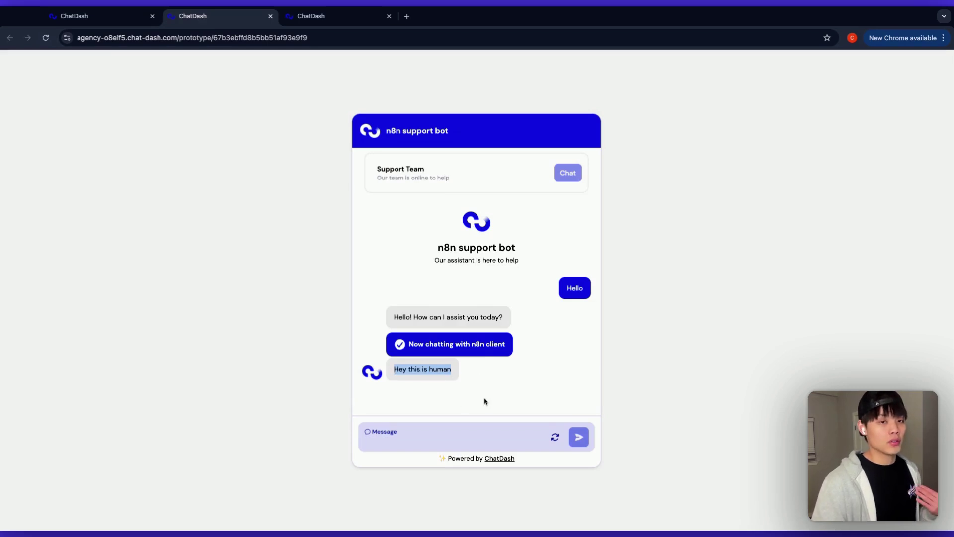
key("ctrl+shift+Tab")
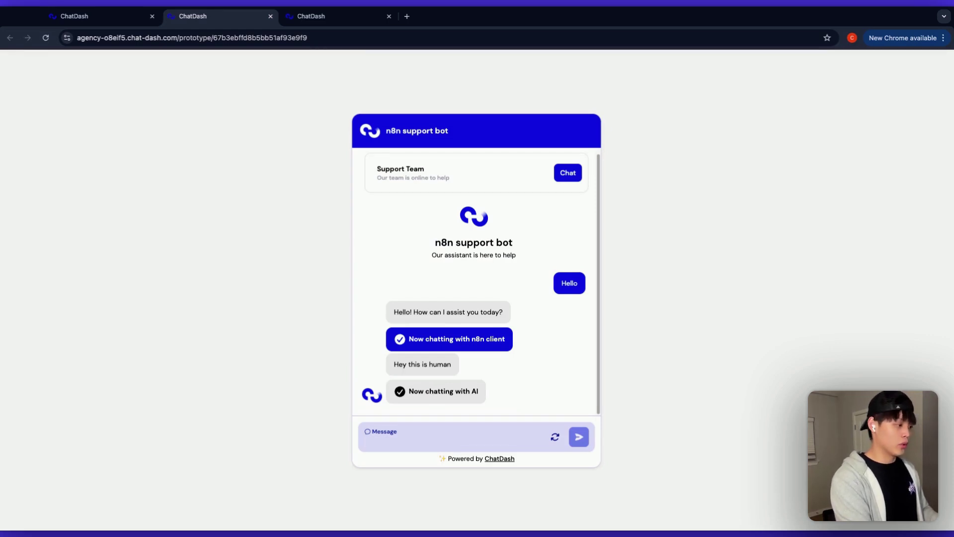
- Send 'thank you' as the visitor and read the AI's reply inviting further questions
type("thank you")
key("Return")
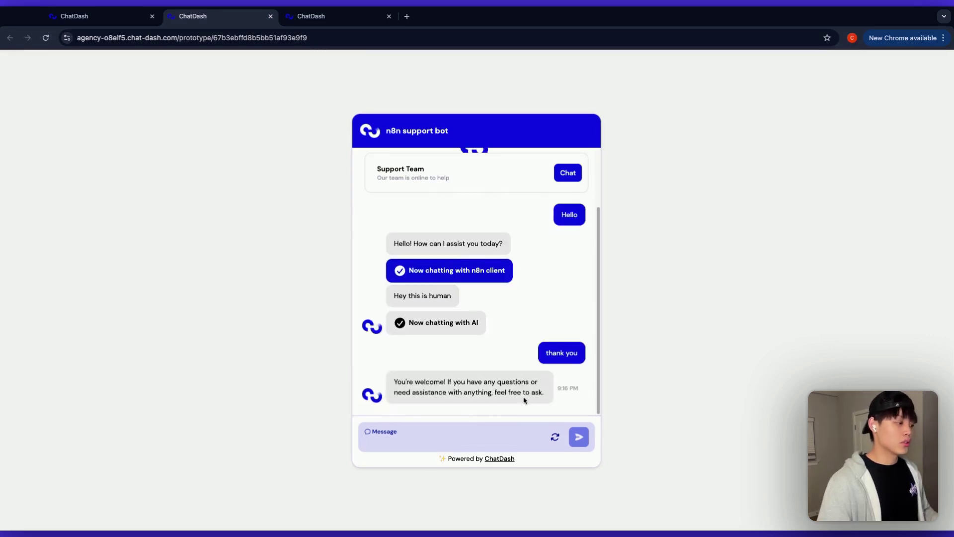
left_click_drag(524, 400, 389, 387)
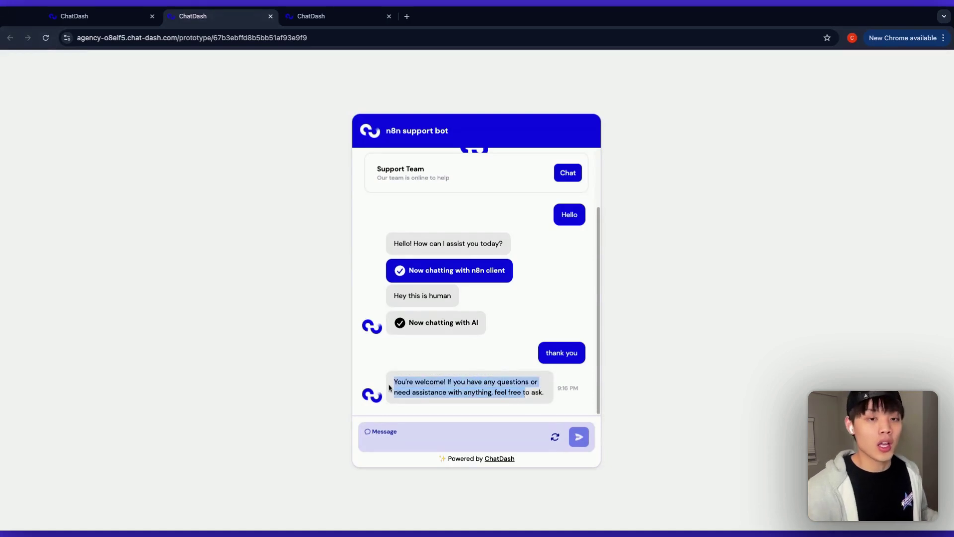
left_click(389, 387)
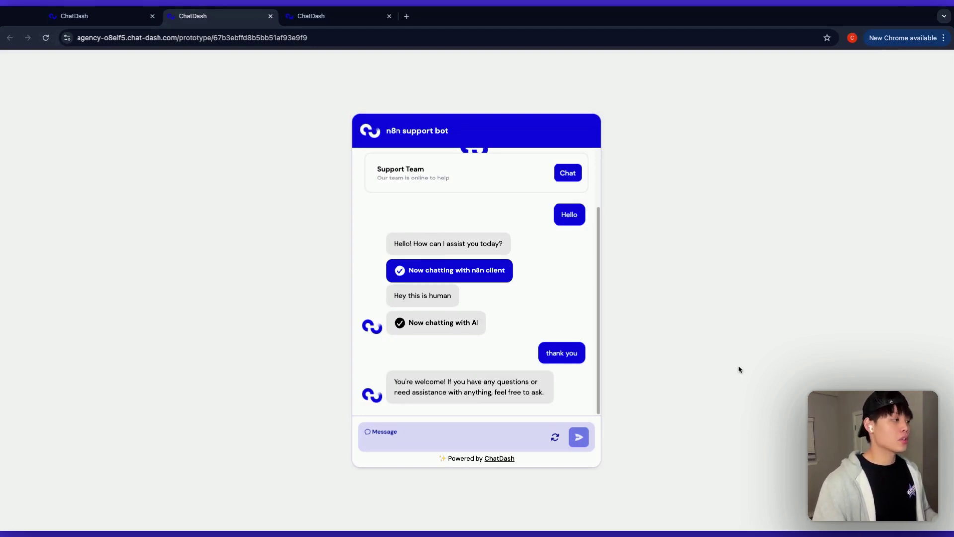
- Move between widget and dashboard tabs to see the AI answer 'I don't like you. I need human'
triple_click(424, 164)
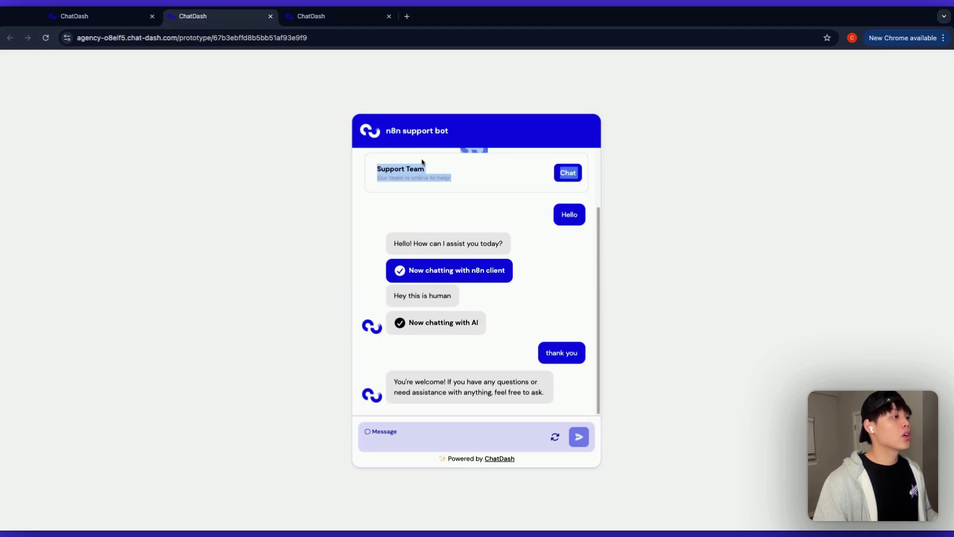
left_click(721, 200)
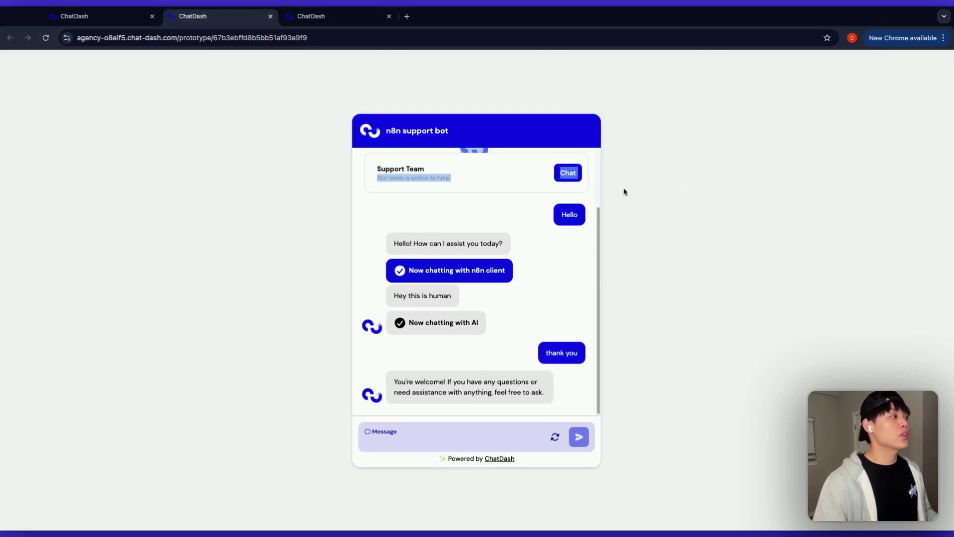
key("ctrl+shift+Tab")
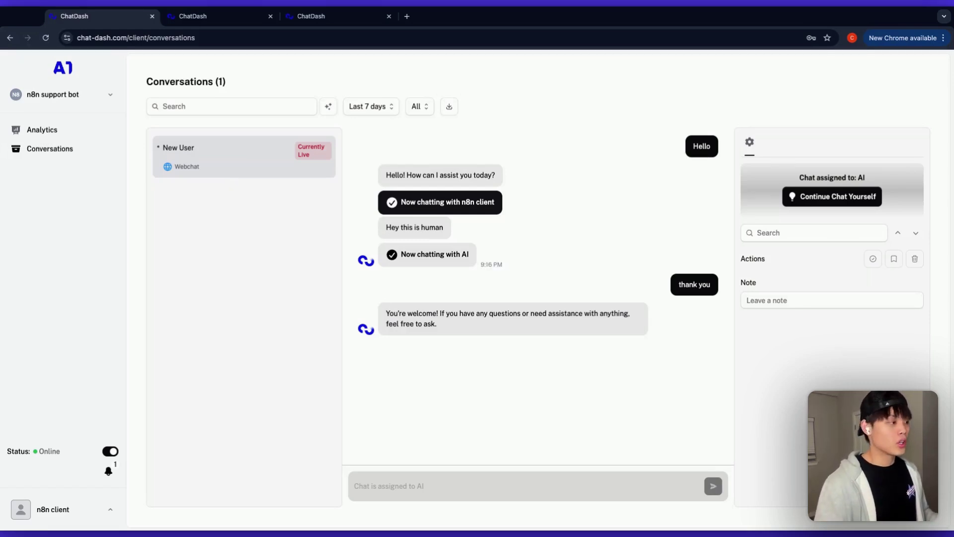
left_click(224, 20)
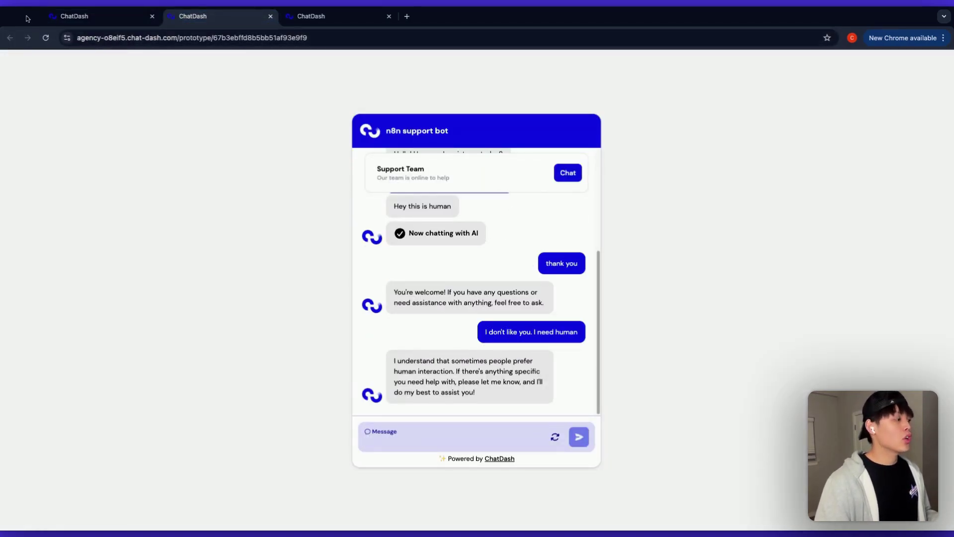
left_click(52, 17)
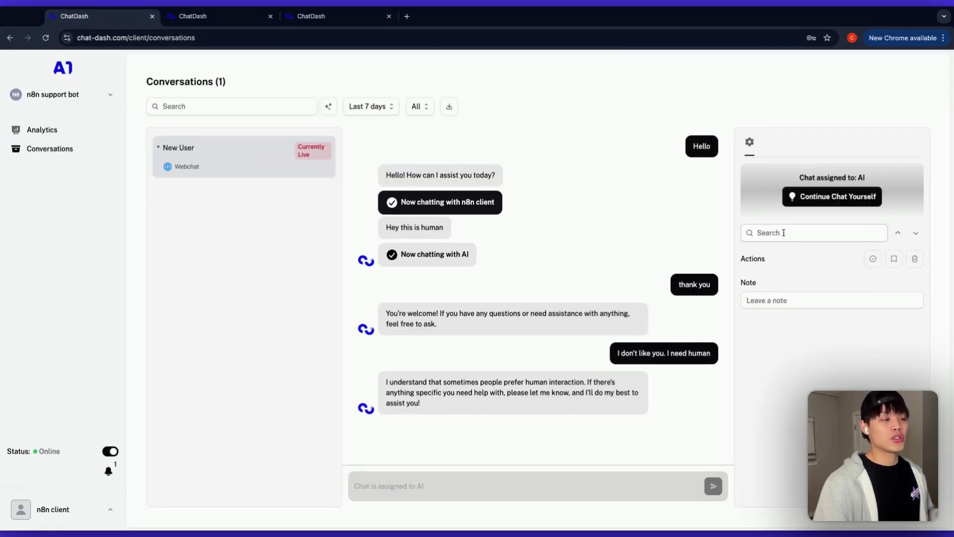
- Take over the chat and send the greeting 'Here's a human agent, how can I help?'
left_click(801, 198)
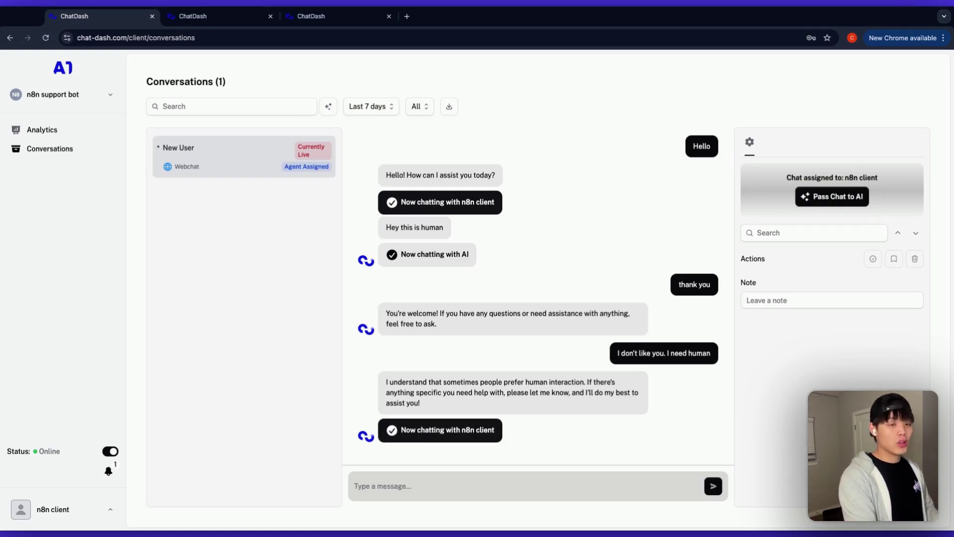
type("Here's a human agent, how can I help?")
key("Return")
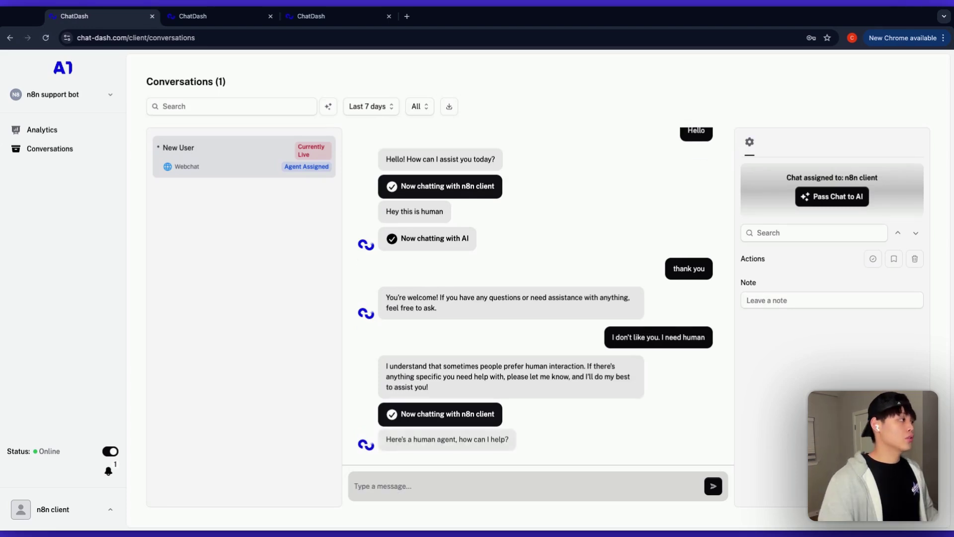
- Reply 'oh this is human thanks!' as the visitor in the widget, then return to the dashboard
left_click(190, 26)
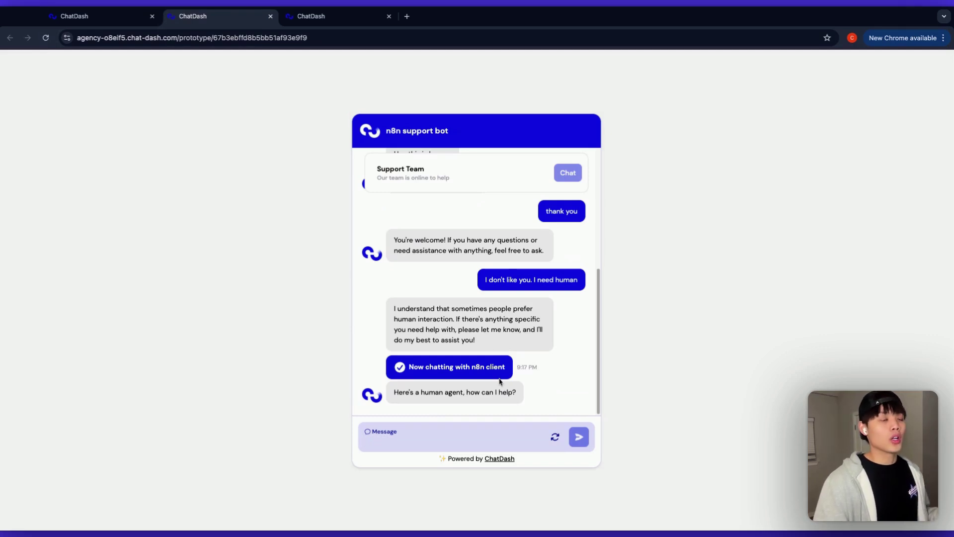
left_click(377, 440)
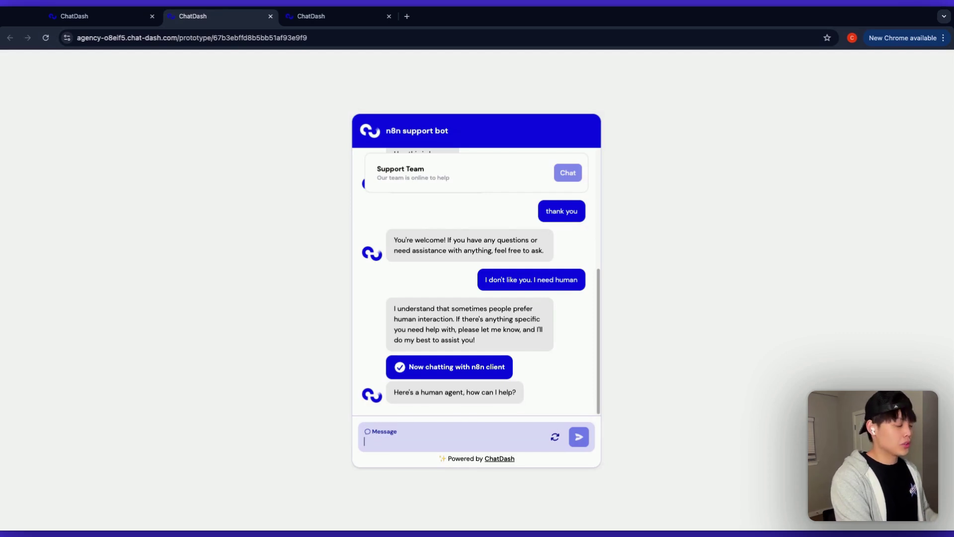
type("oh this i")
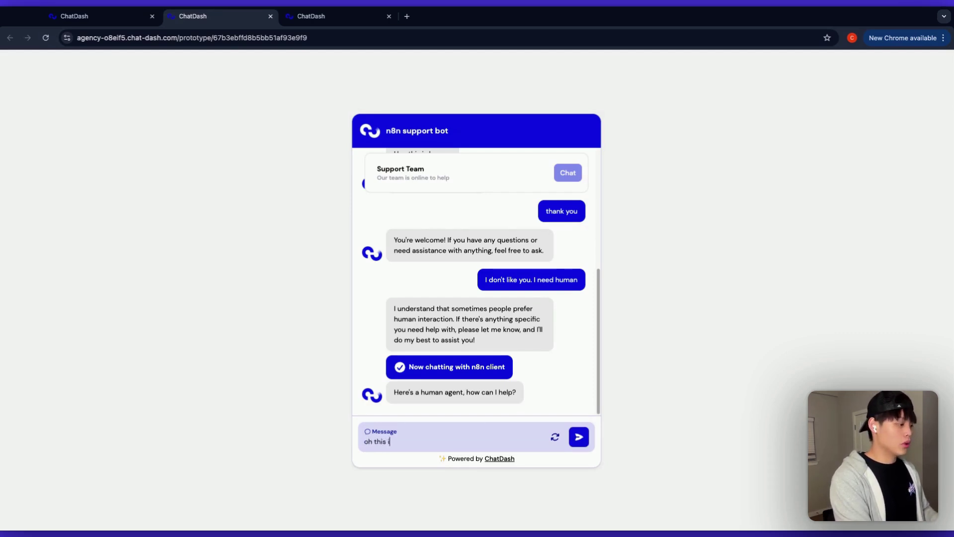
type("s human thanks!")
key("Return")
key("ctrl+1")
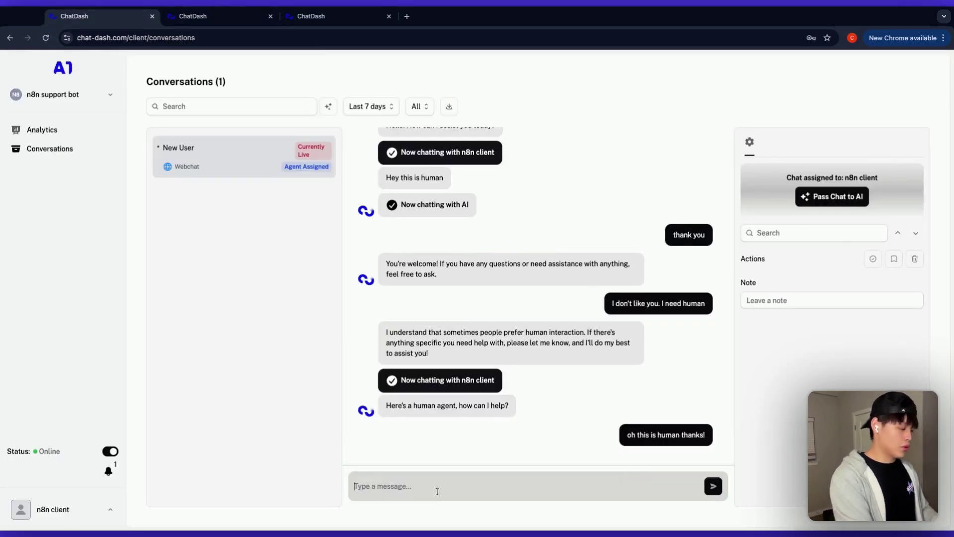